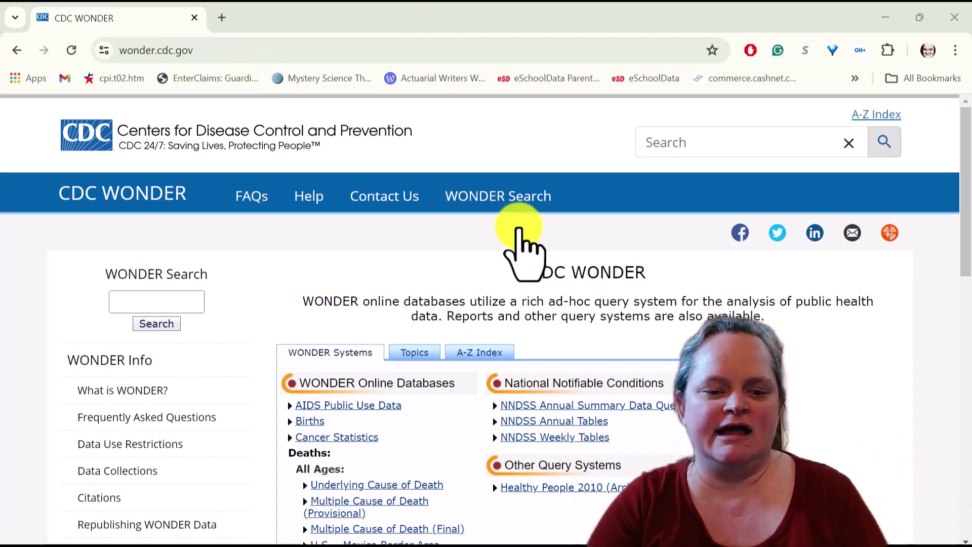
Open the Multiple Cause of Death (Provisional) database and click 'I Agree' on its data use terms.
scroll(521, 228, "down", 3)
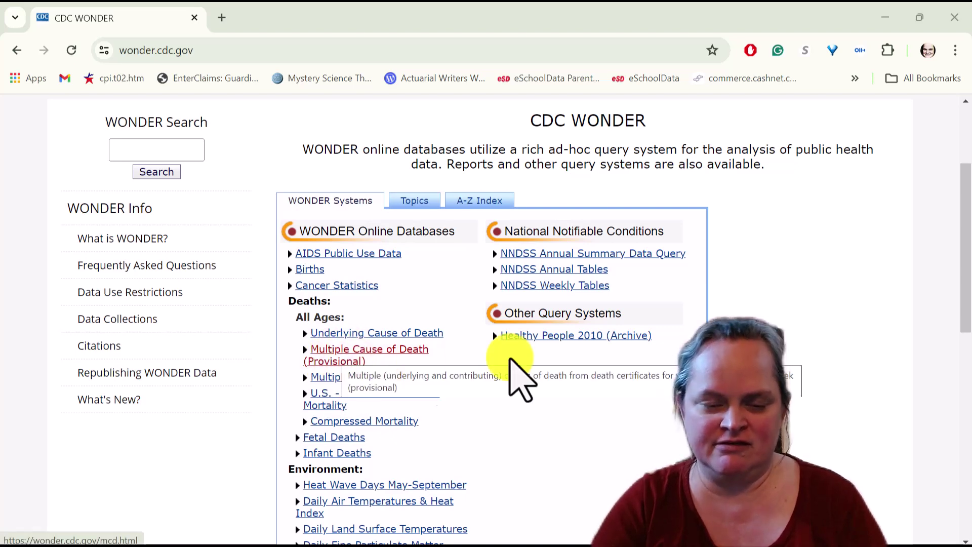
left_click(356, 351)
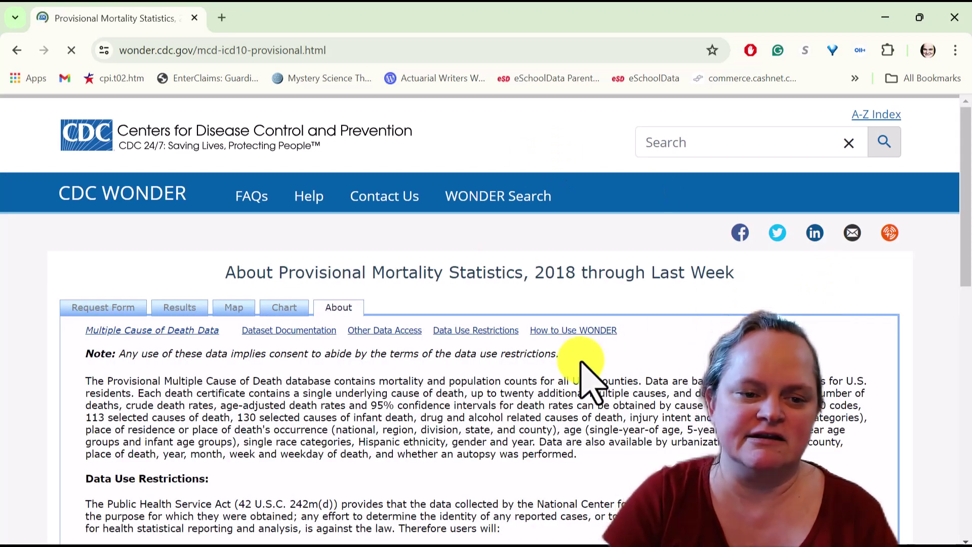
scroll(582, 365, "down", 5)
scroll(581, 360, "down", 3)
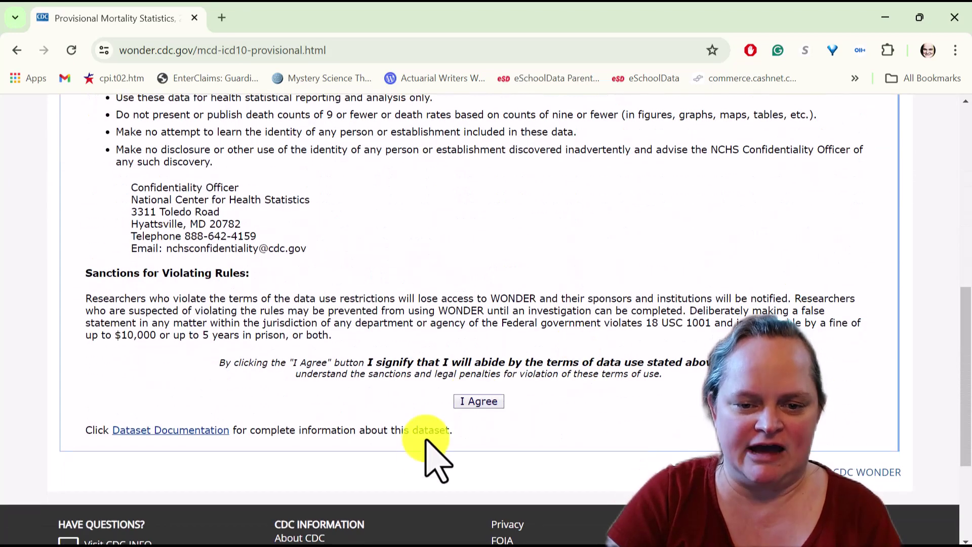
left_click(486, 401)
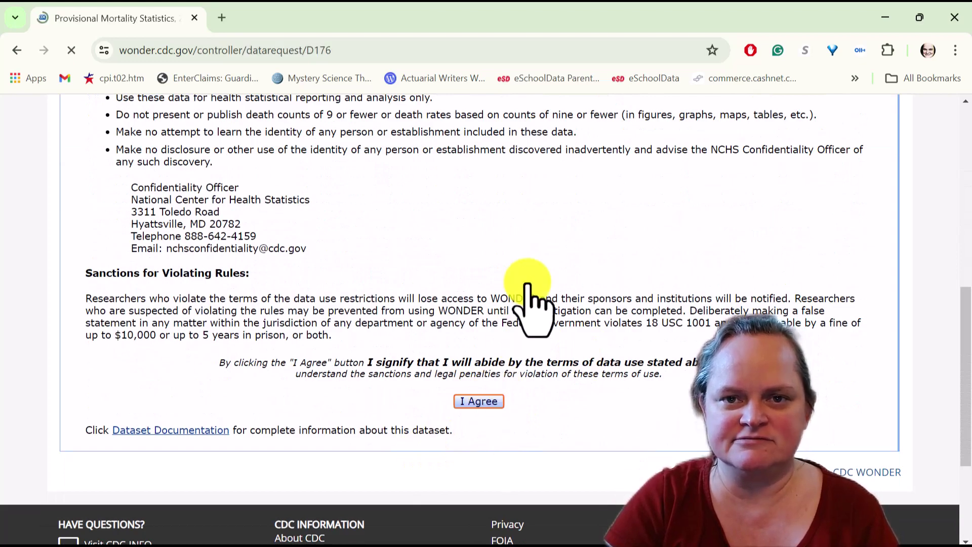
Set Group Results By to Year in the provisional mortality request and send it.
scroll(562, 342, "down", 3)
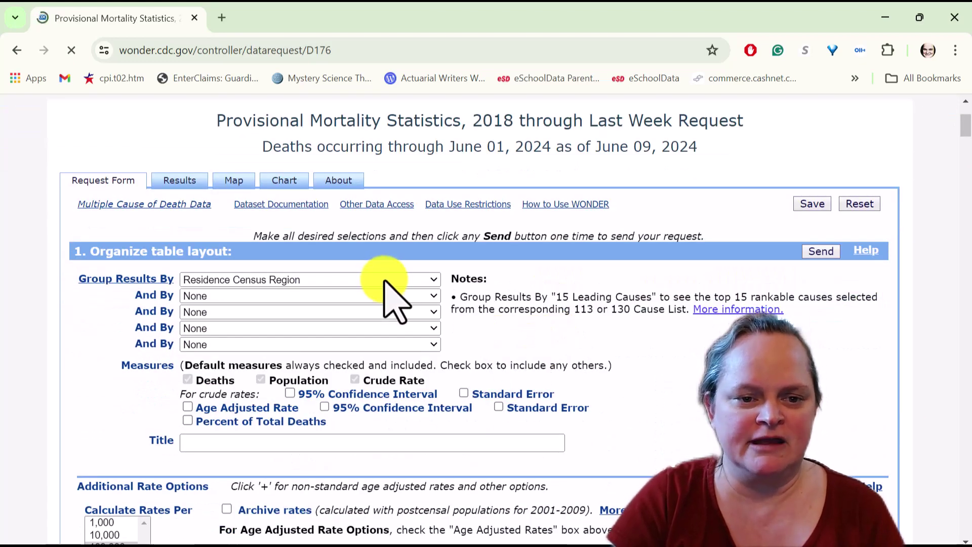
left_click(387, 281)
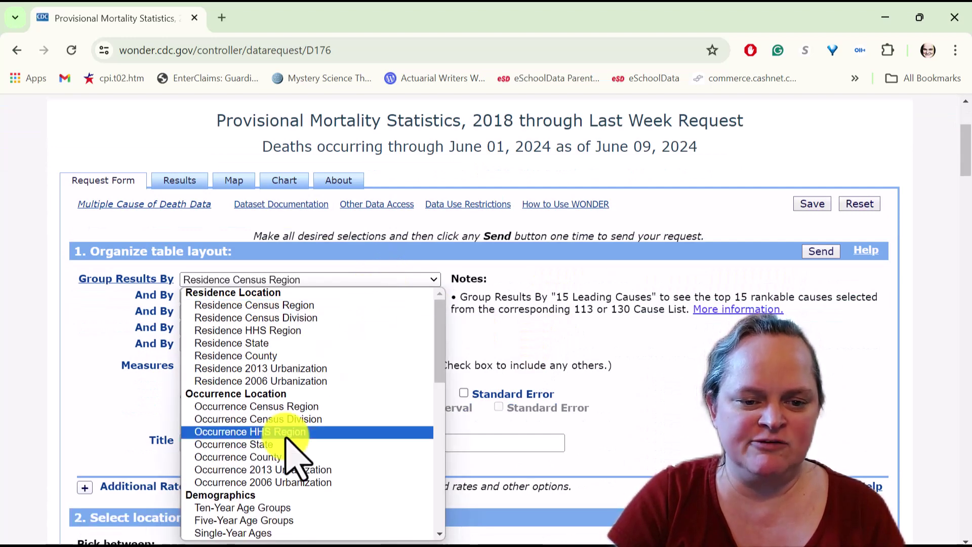
scroll(288, 428, "down", 6)
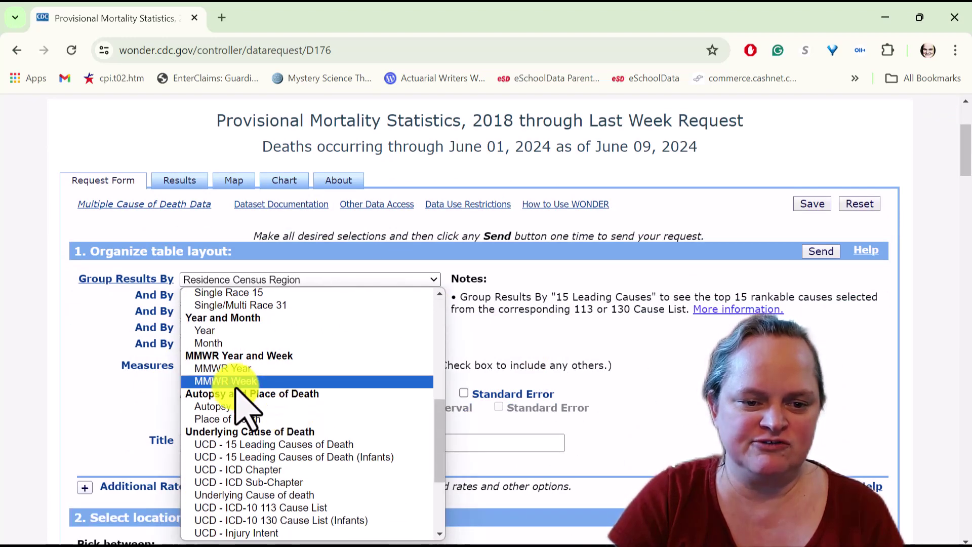
left_click(215, 331)
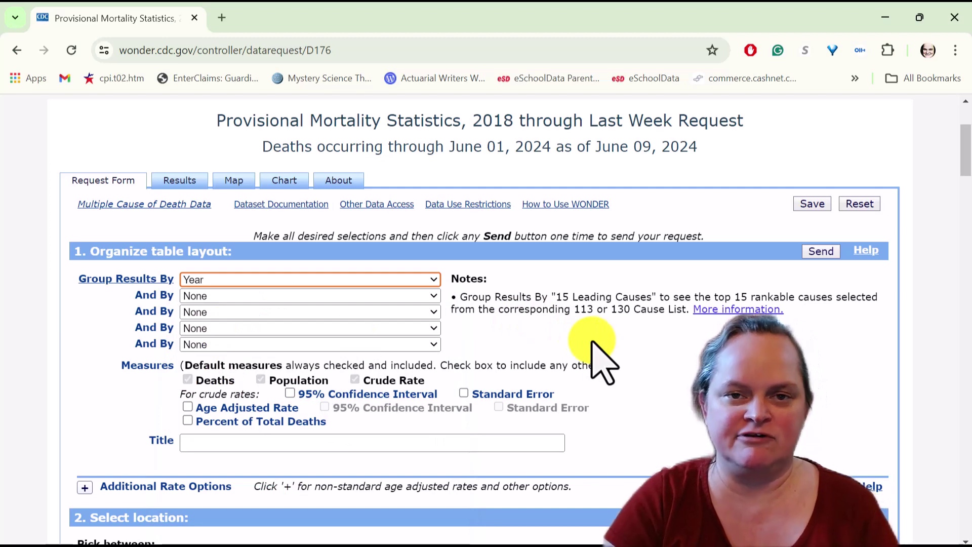
left_click(188, 391)
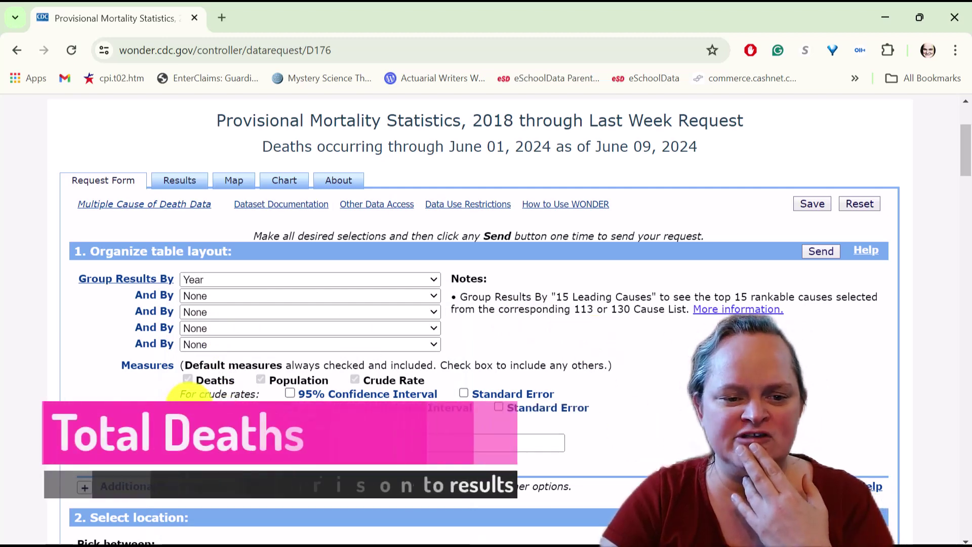
left_click(821, 251)
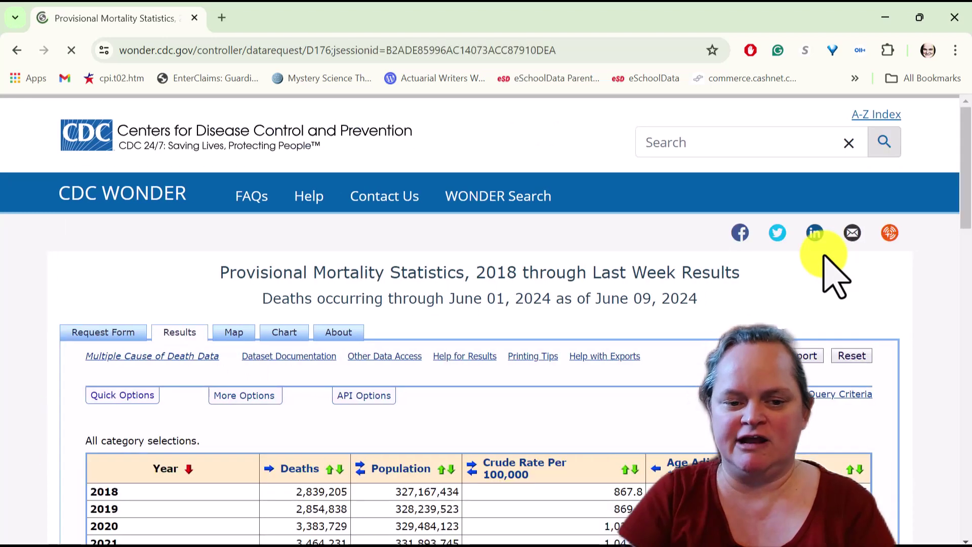
Scroll to the 2018–2024 yearly deaths table and its 20,170,836 Total row.
scroll(736, 293, "down", 3)
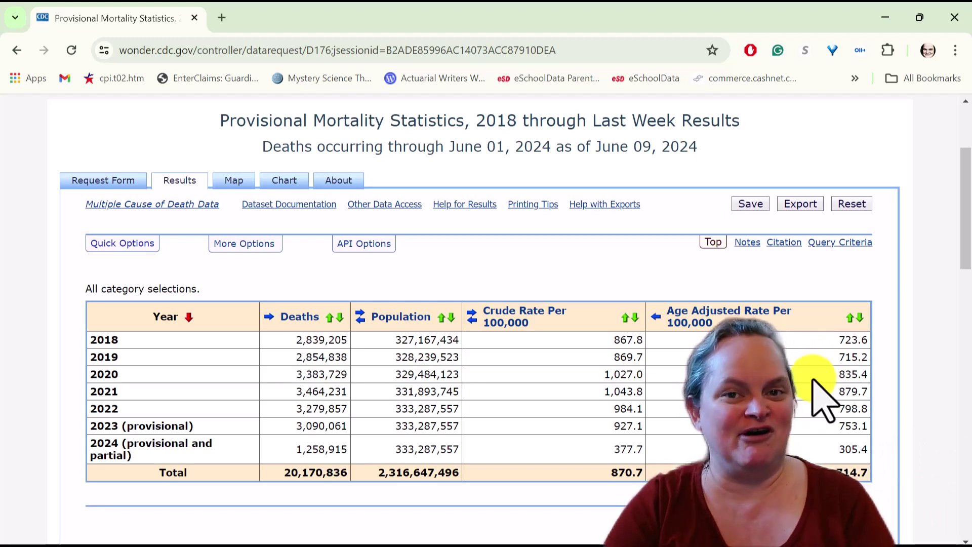
Return to the Request Form and scroll down to section 7, Select multiple cause of death.
left_click(106, 180)
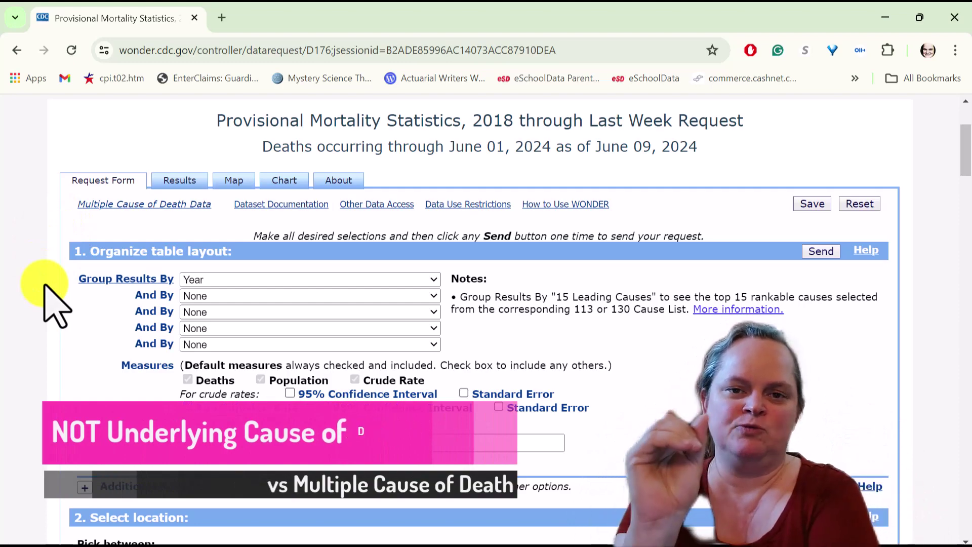
scroll(44, 287, "down", 12)
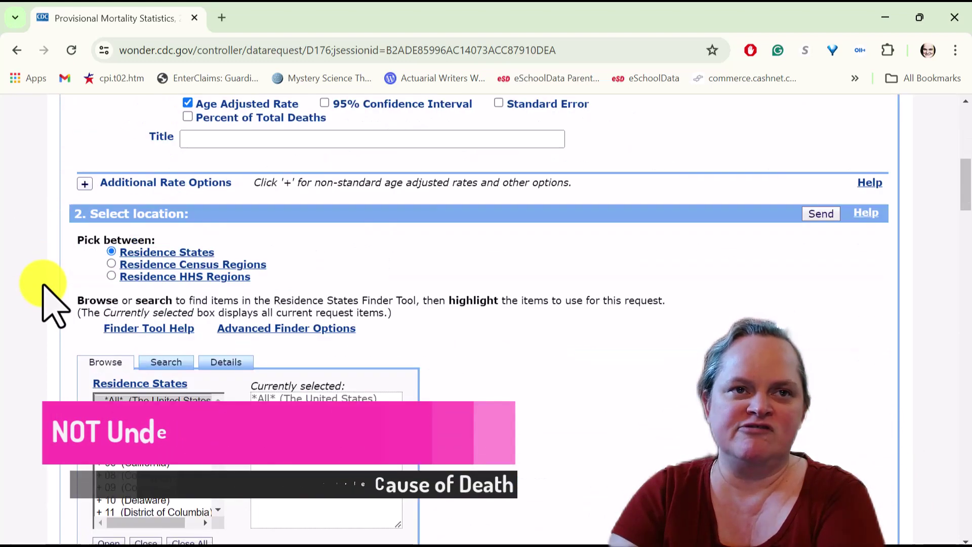
scroll(44, 286, "down", 15)
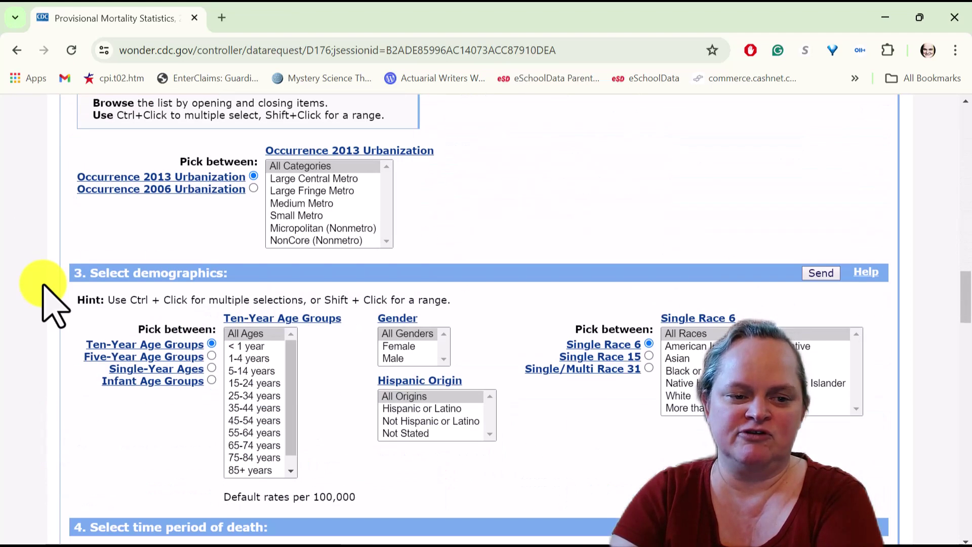
scroll(43, 286, "down", 7)
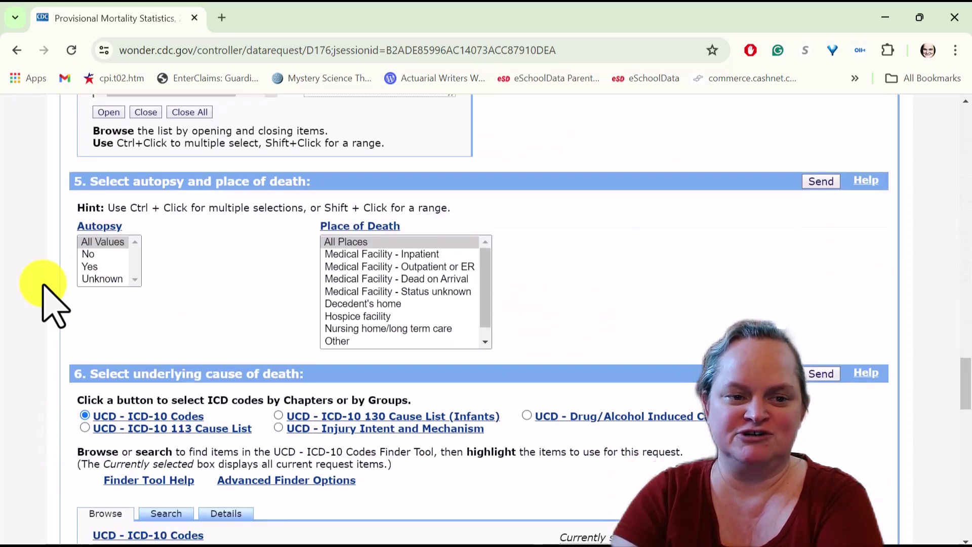
scroll(56, 289, "down", 3)
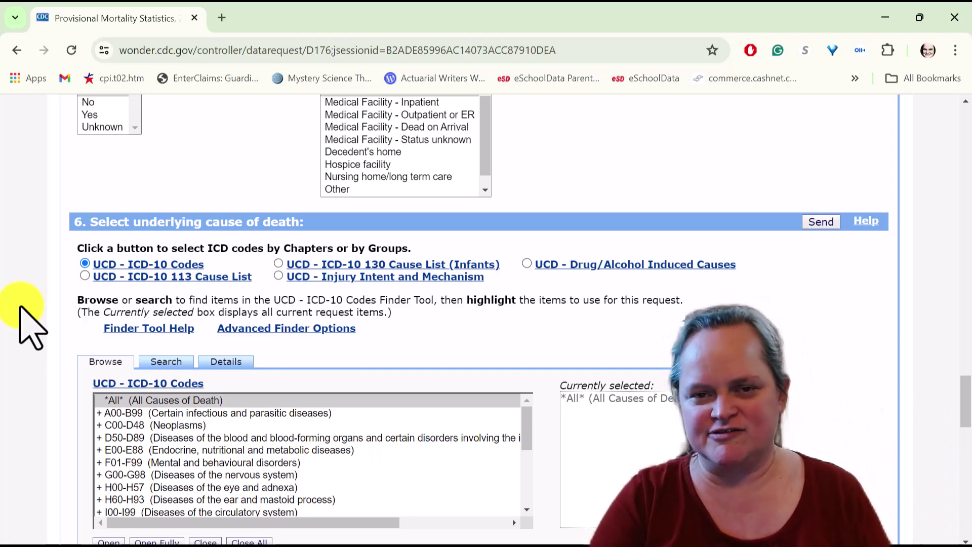
scroll(31, 328, "down", 3)
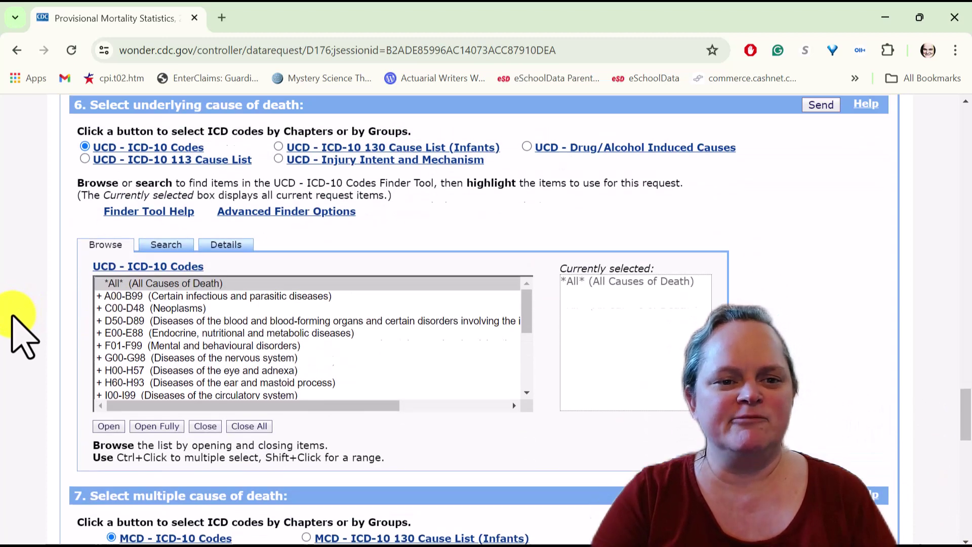
scroll(23, 336, "up", 1)
scroll(12, 317, "down", 10)
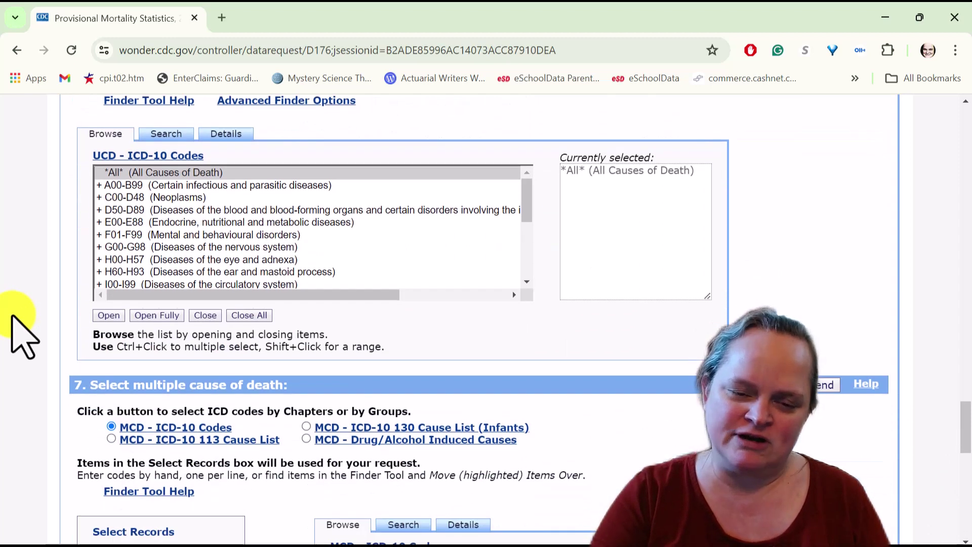
scroll(17, 332, "down", 2)
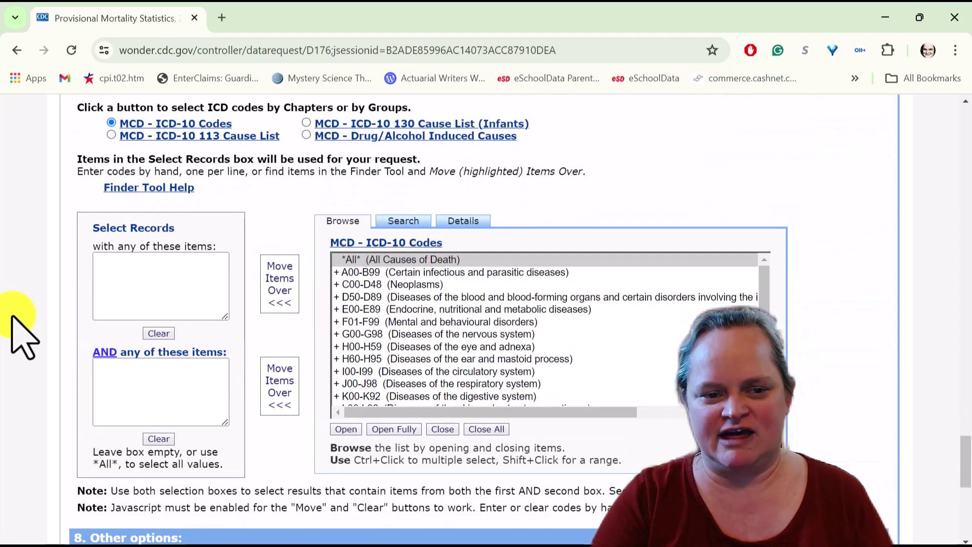
Switch the cause finder to the MCD 113 Cause List and add Malignant neoplasms to the first records box.
left_click(129, 298)
left_click(134, 402)
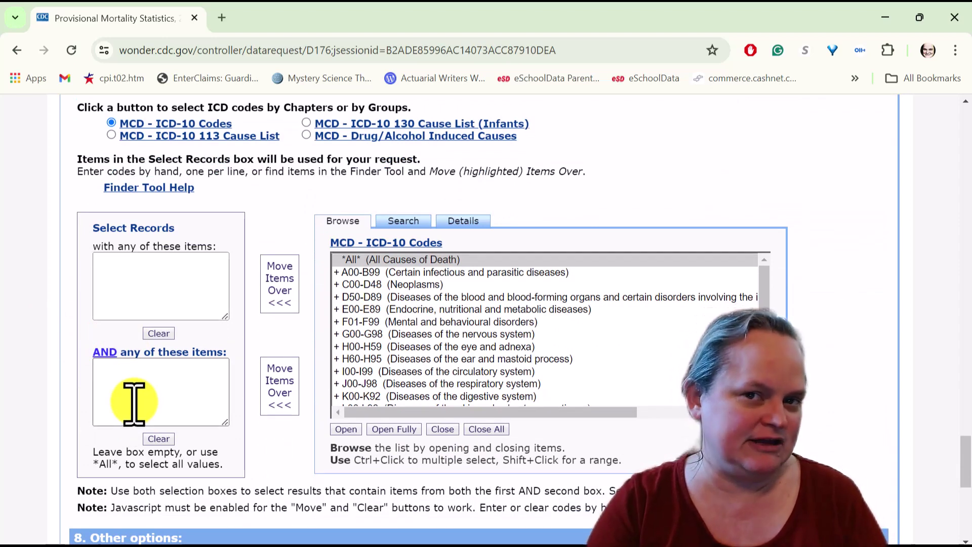
left_click(139, 290)
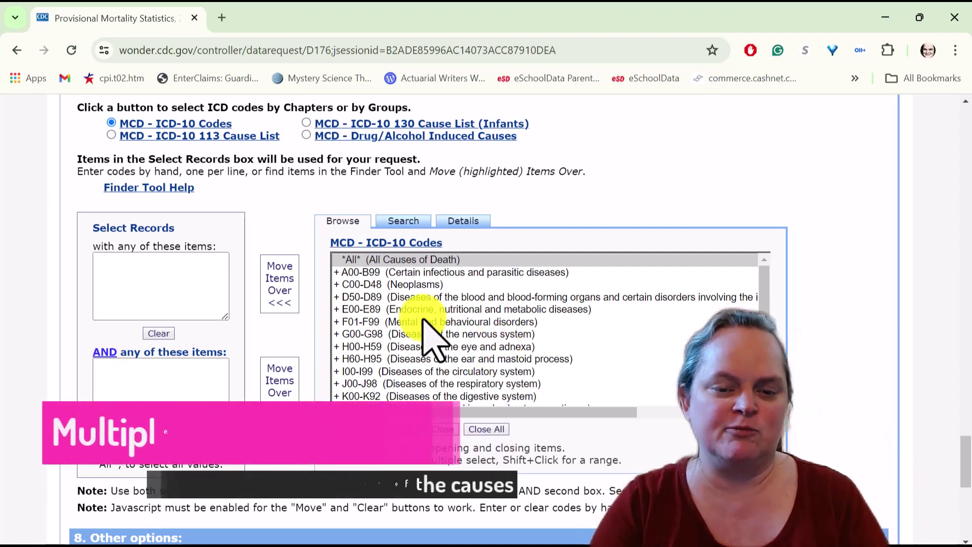
scroll(430, 337, "down", 3)
scroll(399, 330, "up", 3)
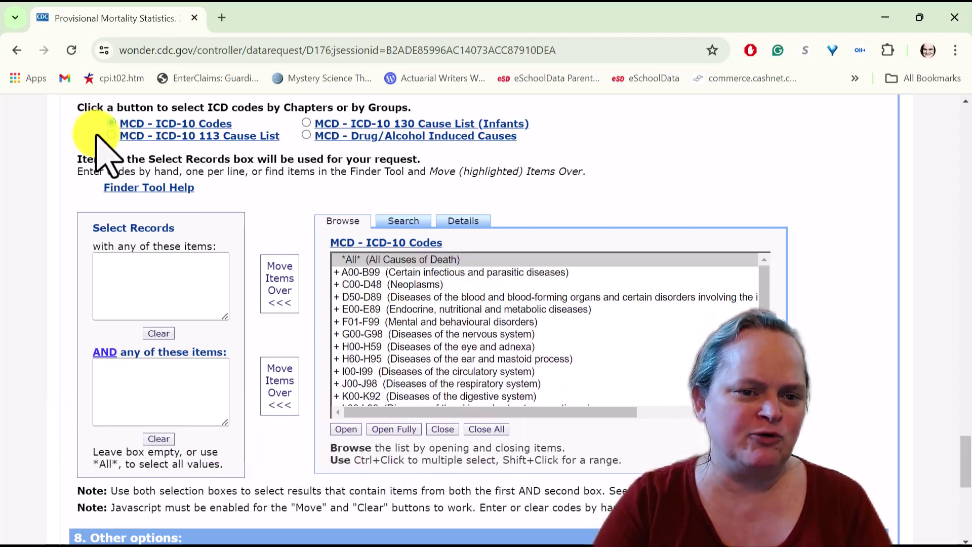
left_click(111, 134)
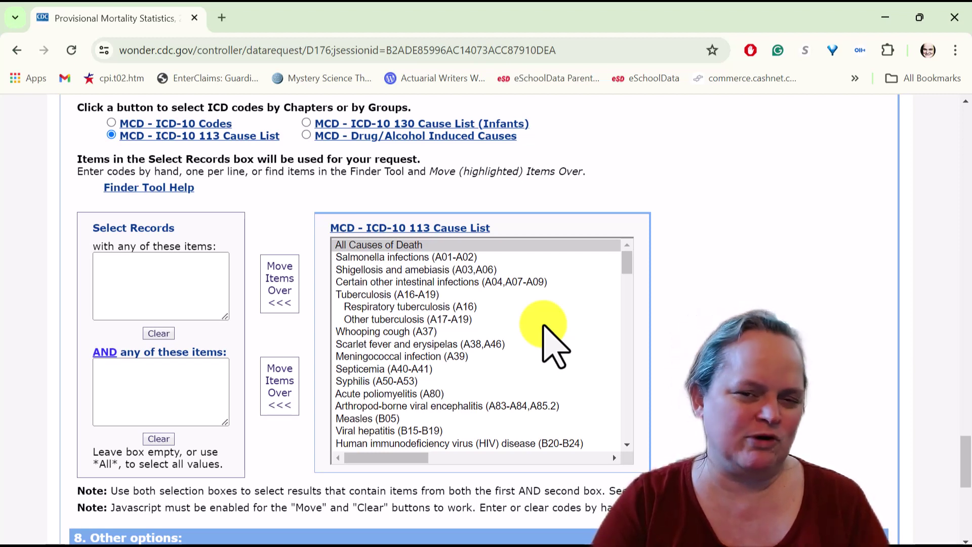
scroll(545, 326, "down", 5)
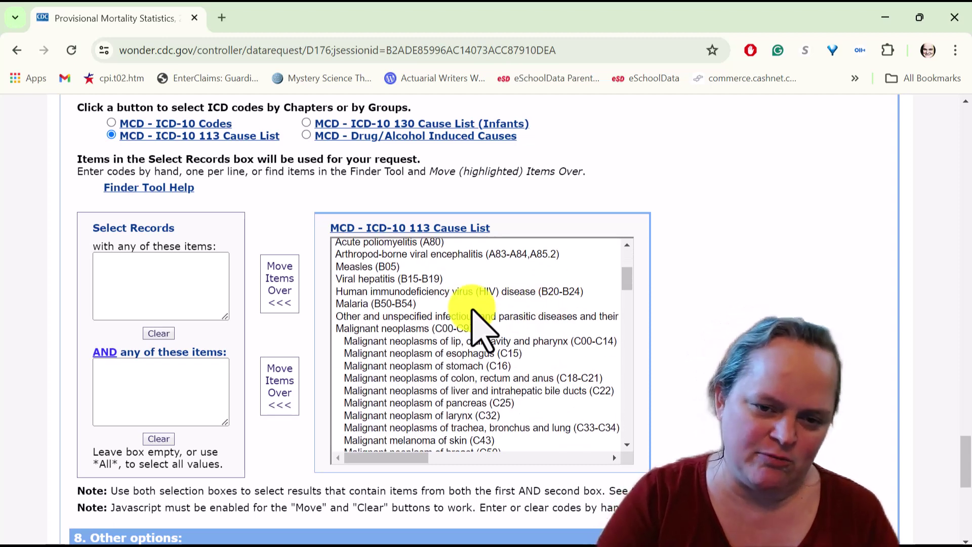
left_click(403, 329)
left_click(278, 298)
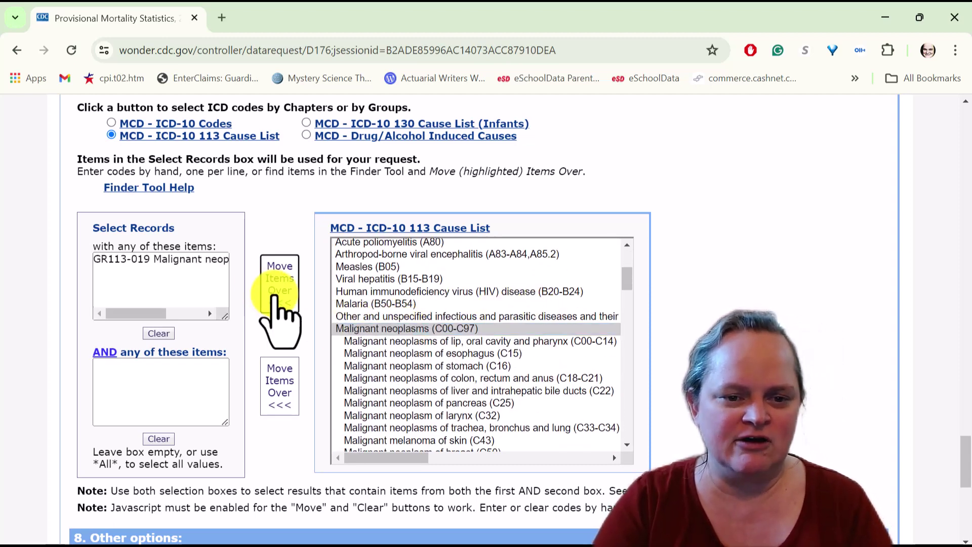
Add Diseases of heart (GR113-054) to the same first records box.
scroll(354, 336, "down", 3)
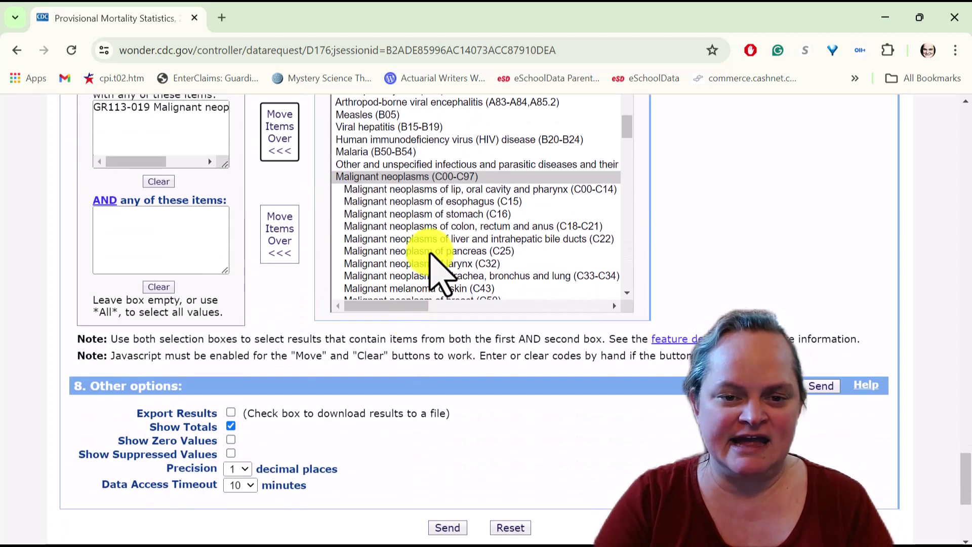
scroll(423, 251, "up", 2)
scroll(825, 293, "up", 2)
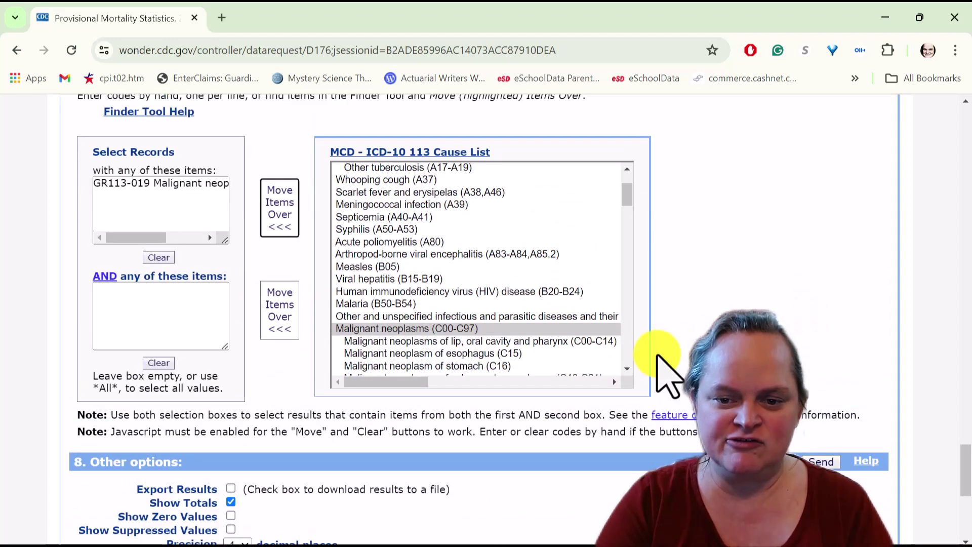
scroll(630, 387, "down", 2)
scroll(628, 372, "down", 4)
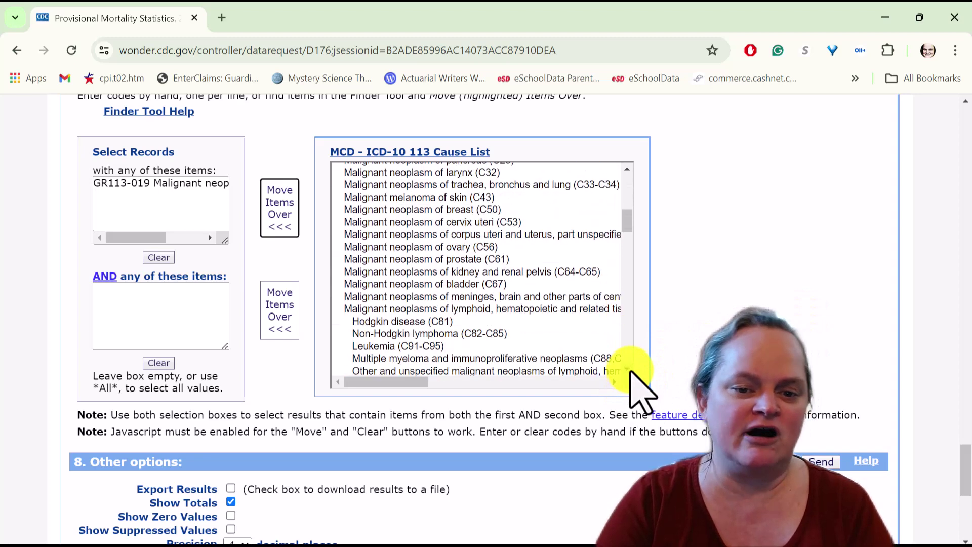
scroll(628, 372, "down", 4)
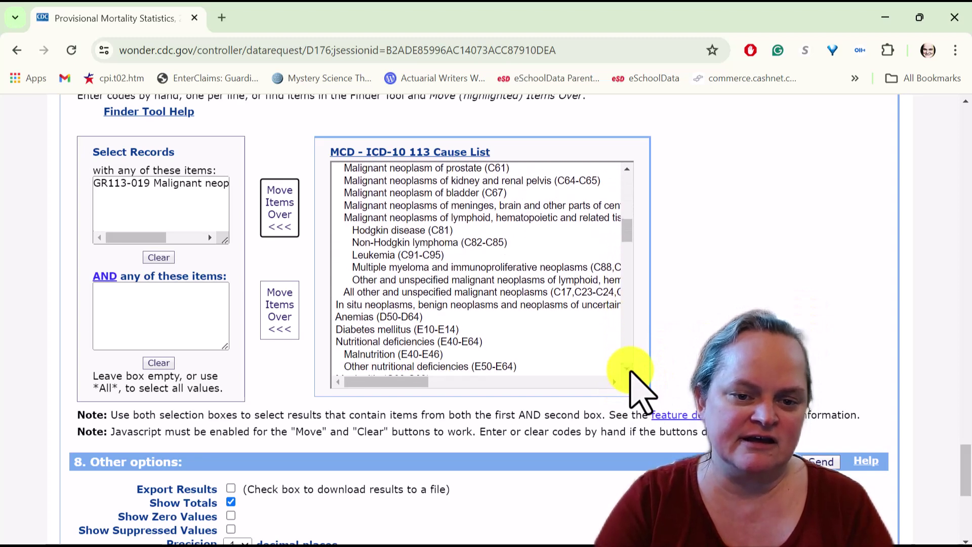
scroll(627, 372, "down", 1)
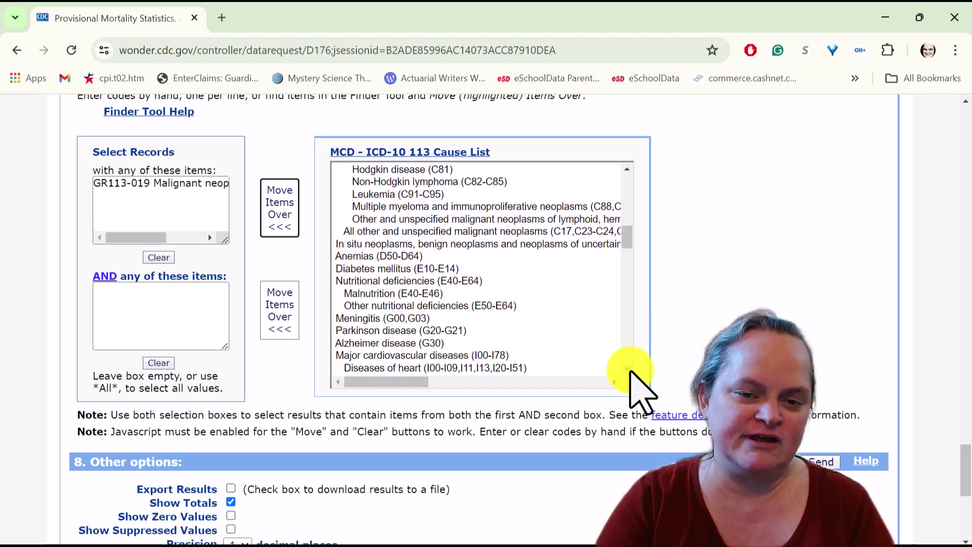
scroll(630, 372, "down", 3)
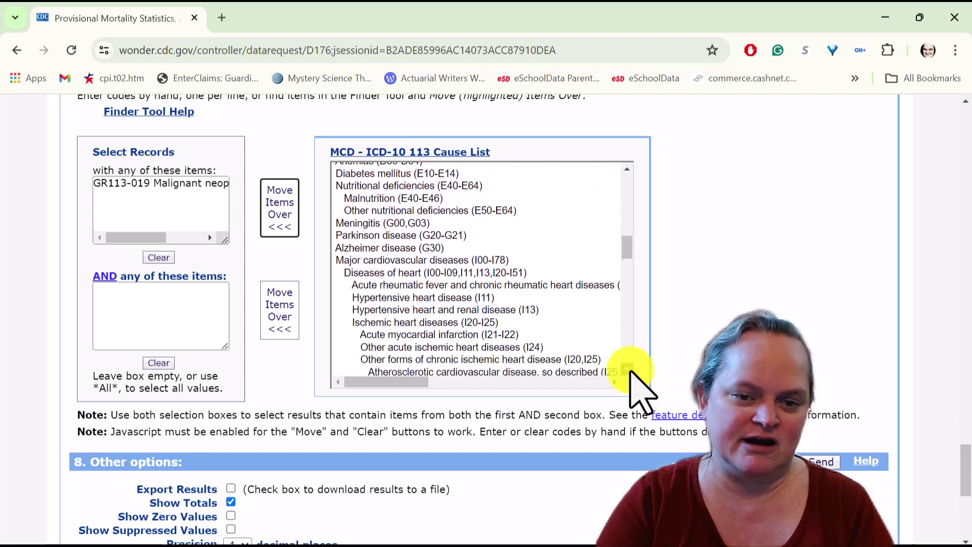
left_click(409, 246)
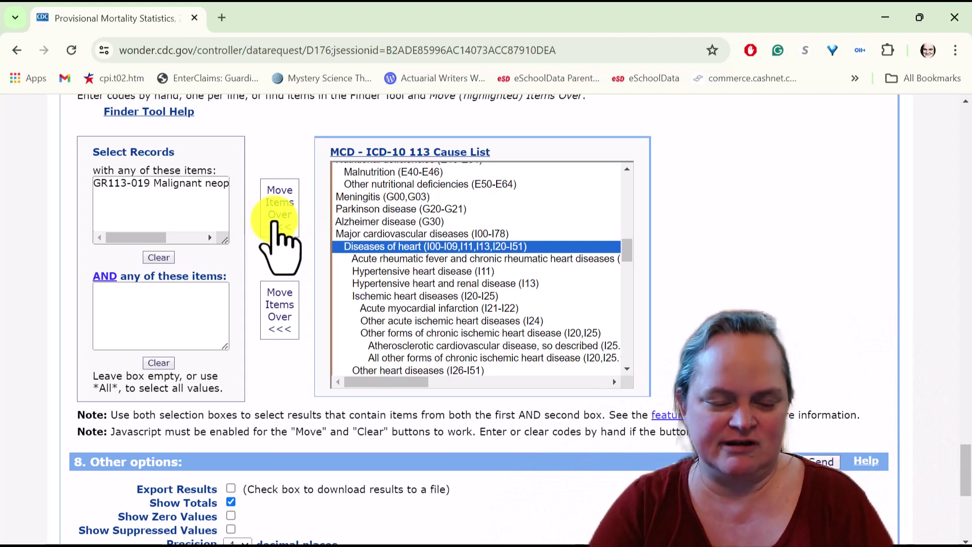
left_click(274, 223)
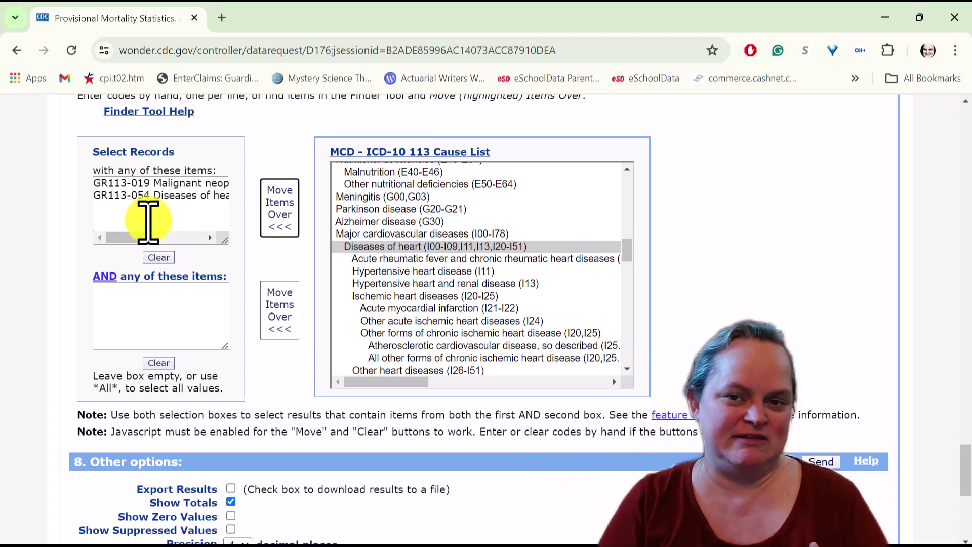
scroll(838, 281, "up", 3)
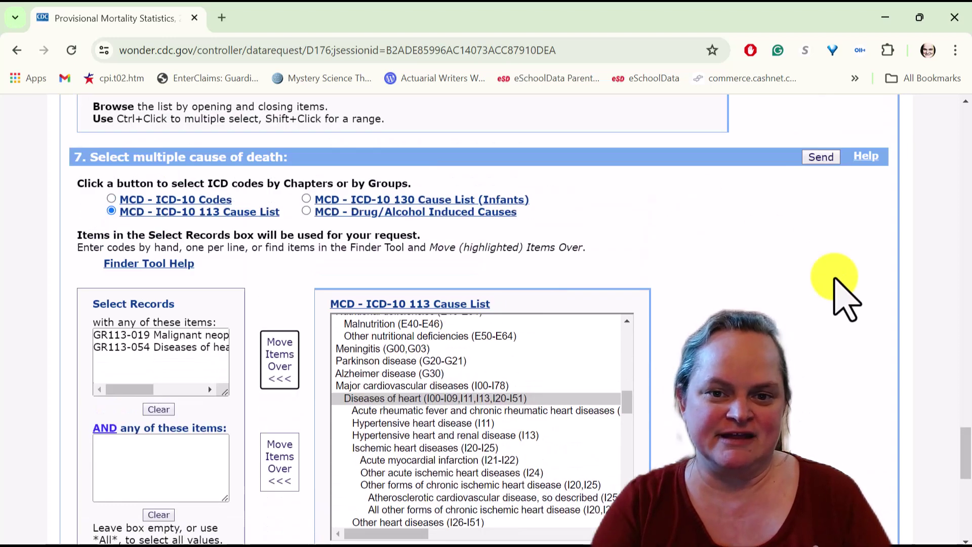
Send the request and view yearly results totalling 12,332,469 deaths, starting at 1,784,507 in 2018.
left_click(814, 158)
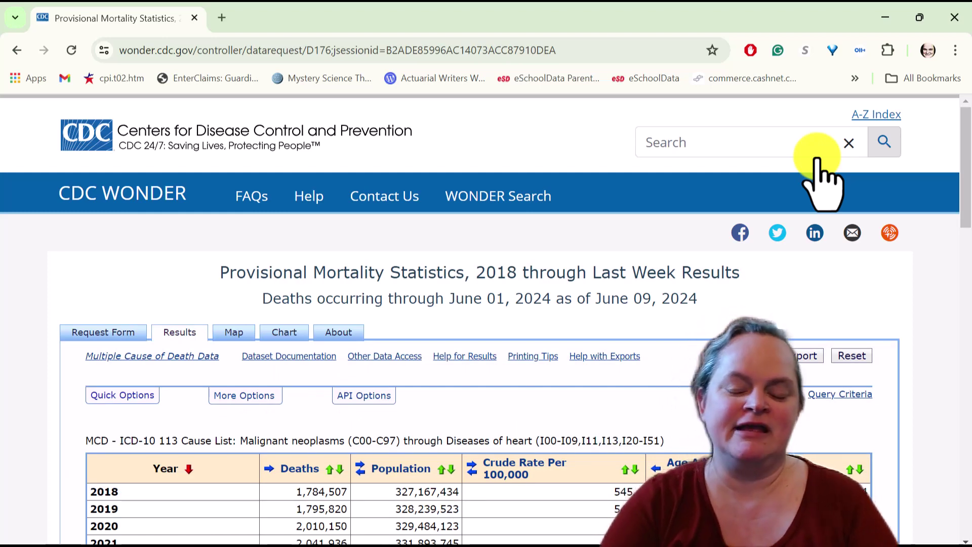
scroll(820, 174, "down", 3)
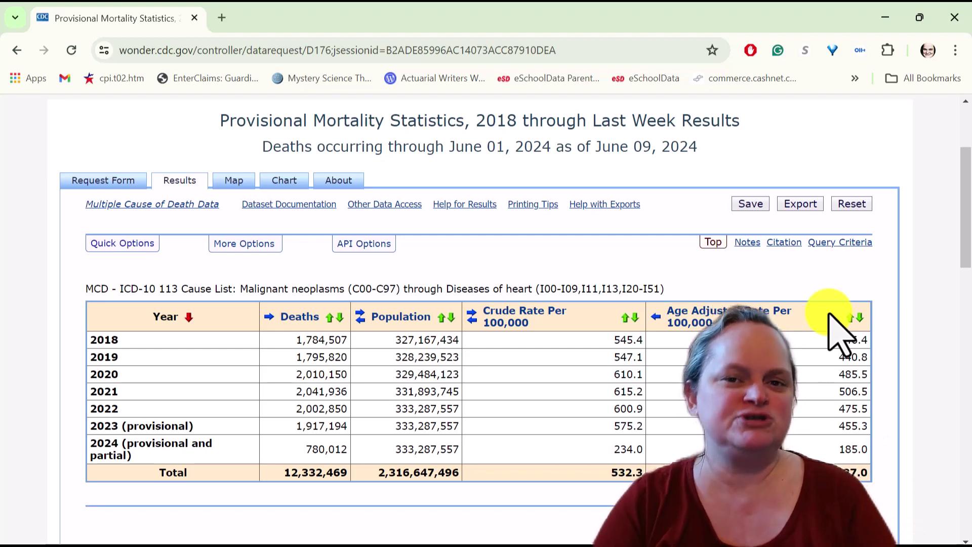
On the Request Form, clear the first records box and re-add only Malignant neoplasms (C00-C97).
left_click(129, 183)
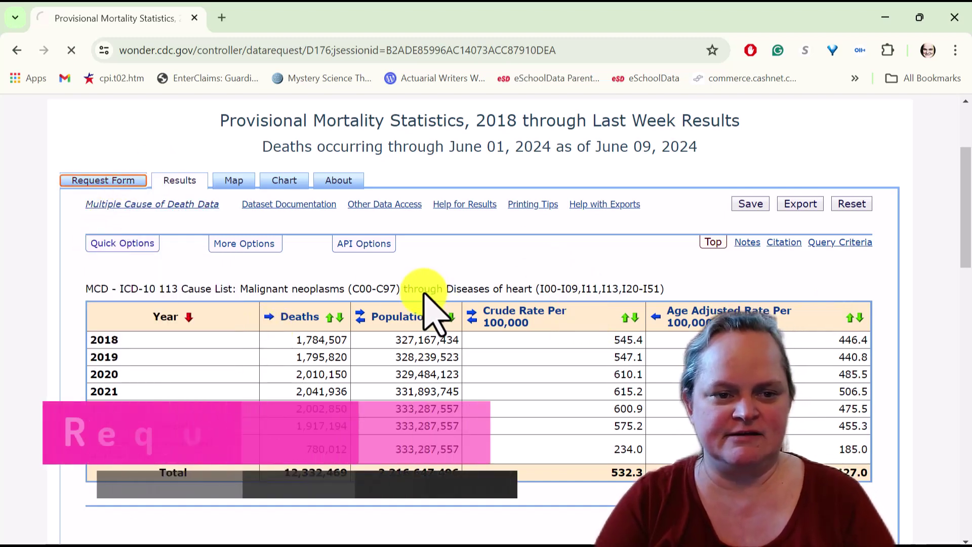
scroll(408, 359, "down", 5)
scroll(410, 367, "down", 15)
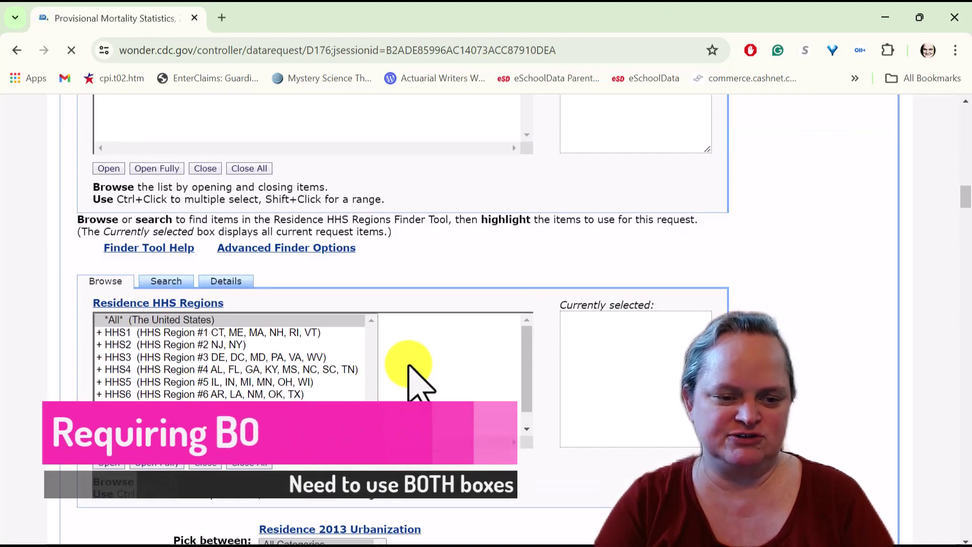
scroll(409, 375, "down", 20)
scroll(394, 405, "down", 18)
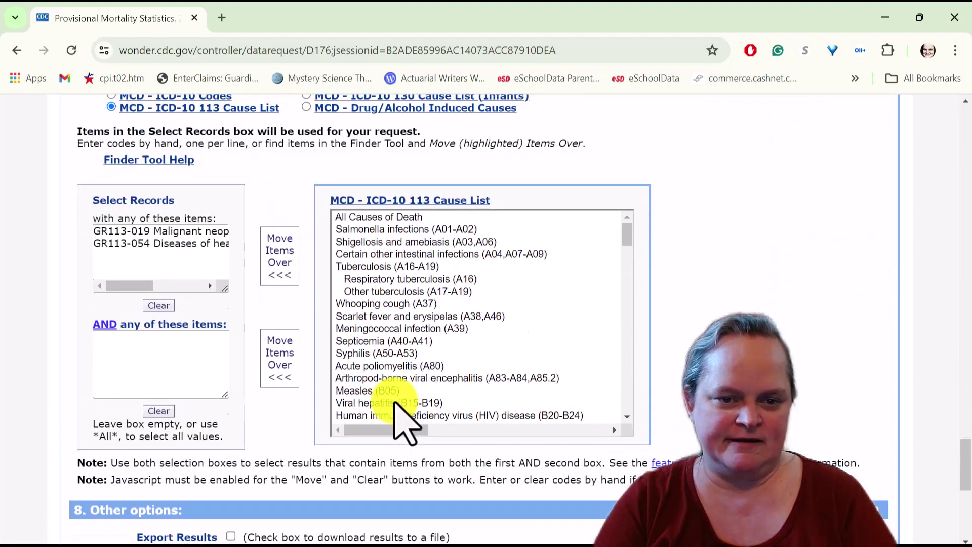
scroll(394, 401, "up", 1)
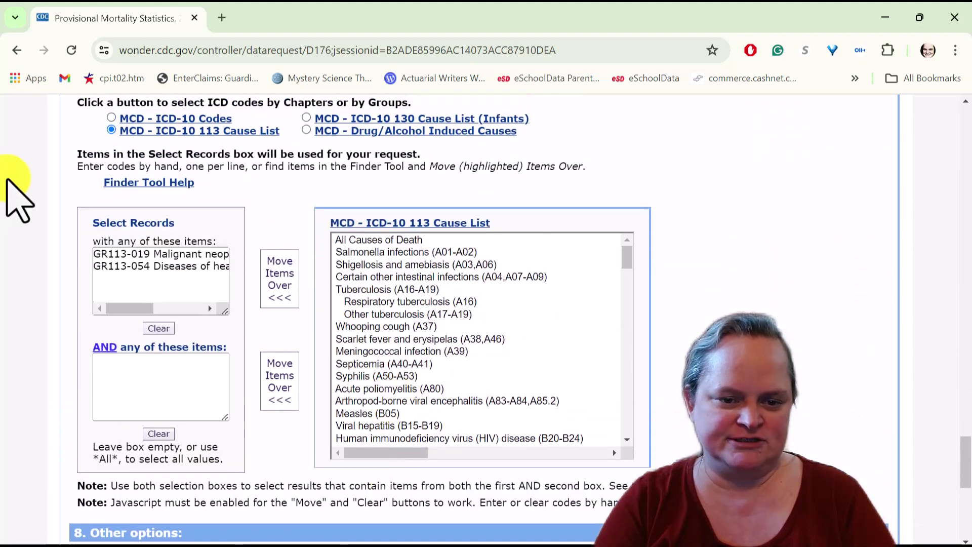
left_click(159, 329)
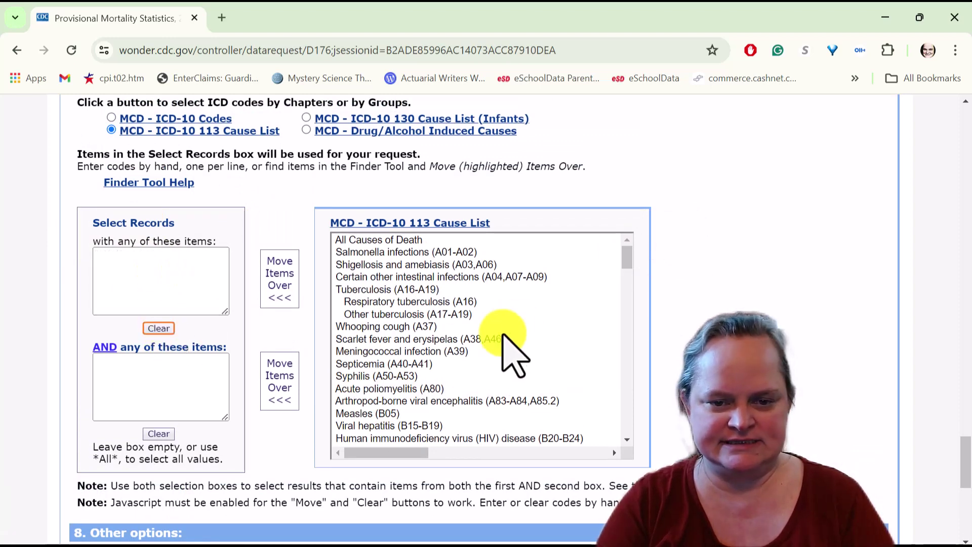
scroll(512, 350, "down", 3)
left_click(420, 323)
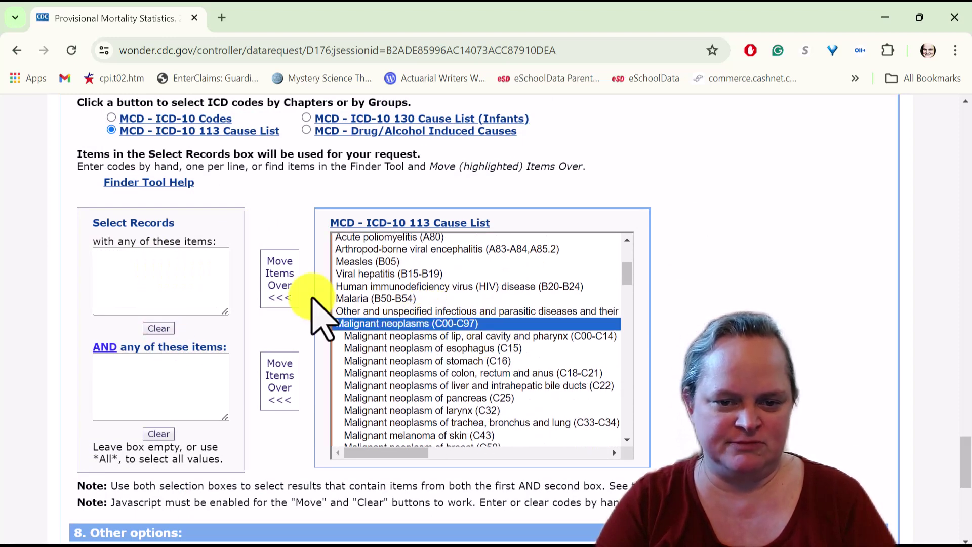
left_click(280, 286)
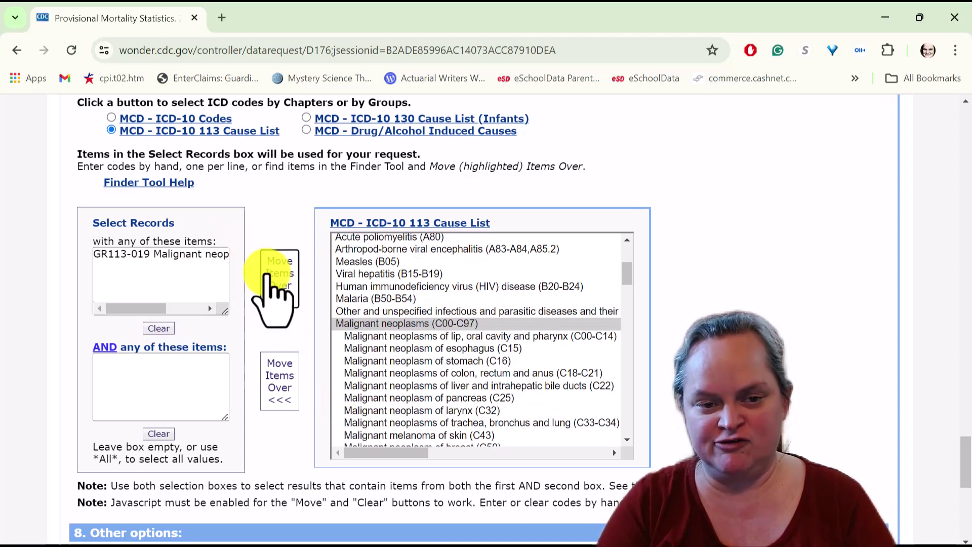
Put Diseases of heart in the AND records box and submit the revised request.
scroll(387, 375, "down", 2)
scroll(386, 370, "down", 8)
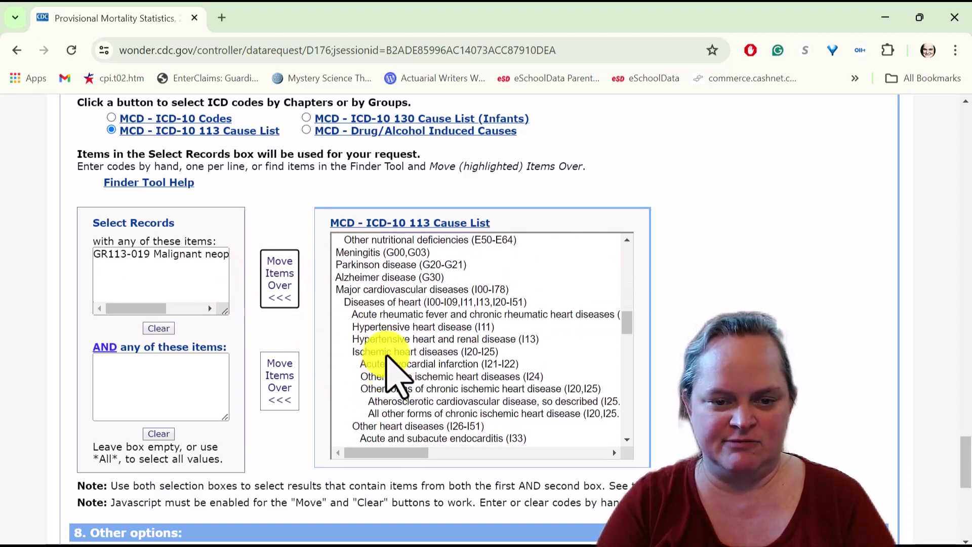
left_click(410, 302)
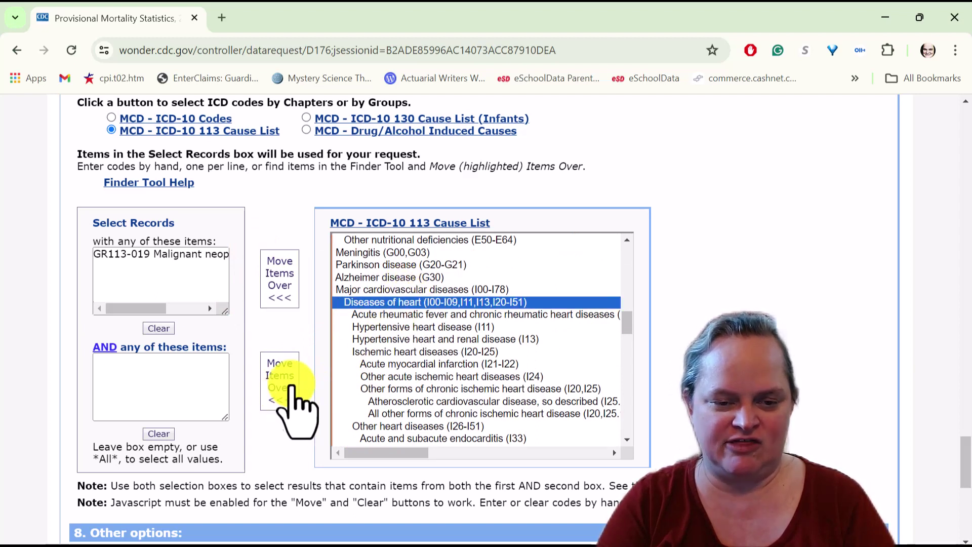
left_click(293, 386)
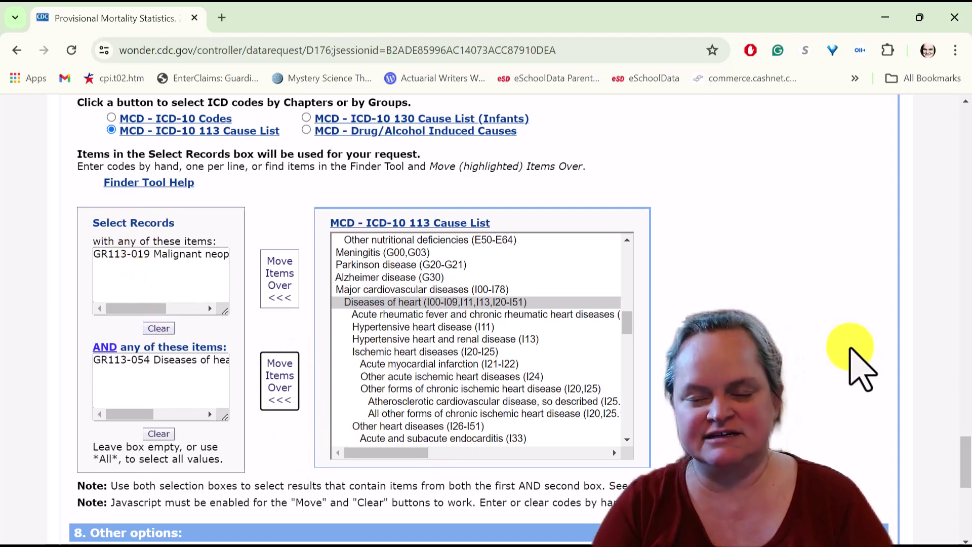
scroll(841, 283, "up", 1)
left_click(820, 151)
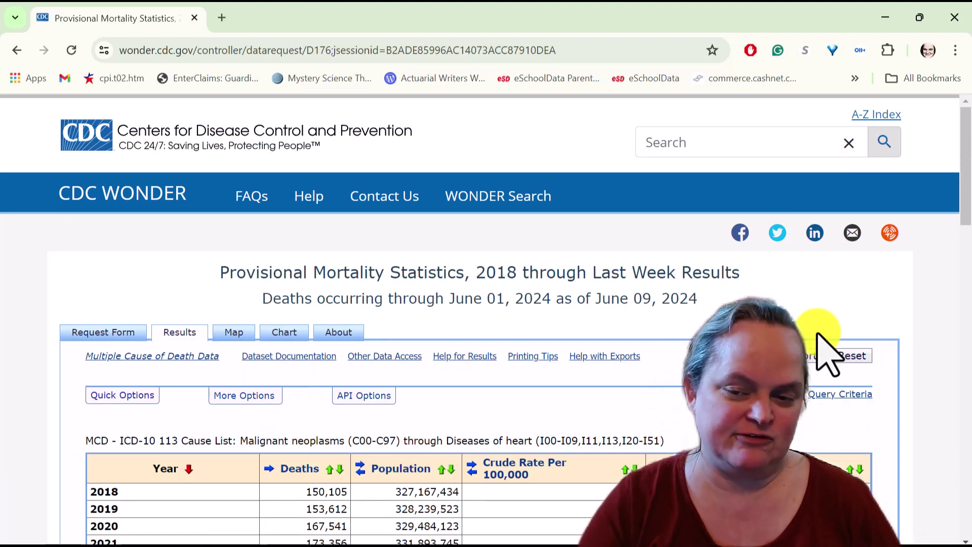
Scroll through the both-causes table, from 150,105 deaths in 2018 to a 1,077,368 total.
scroll(823, 349, "down", 1)
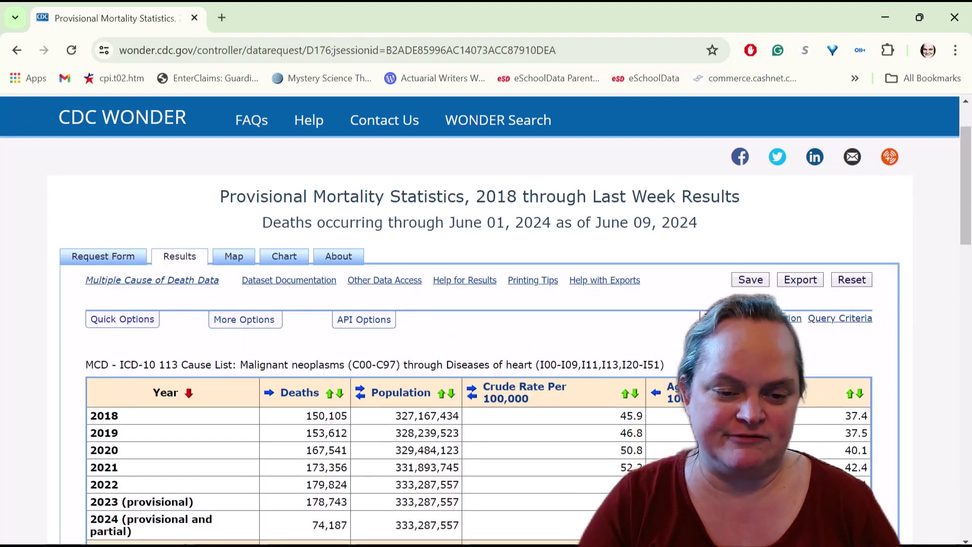
scroll(709, 354, "down", 1)
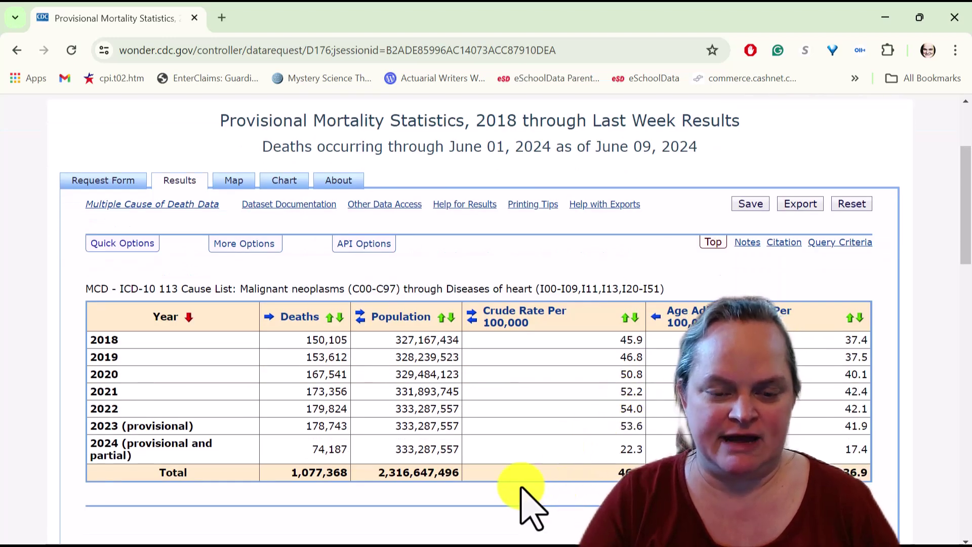